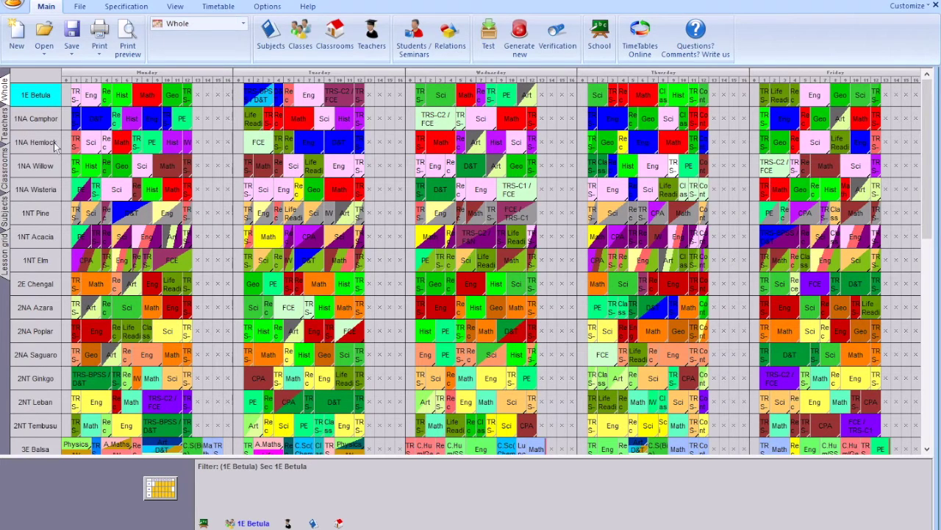
Switch to the Teachers view and print-preview the first teacher's weekly timetable
{"action": "left_click", "coordinate": [8, 125]}
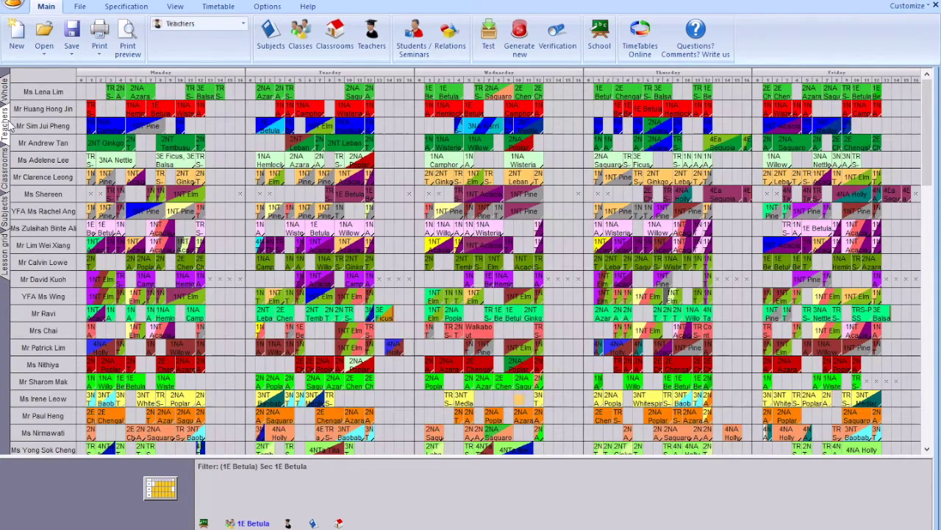
{"action": "left_click", "coordinate": [41, 96]}
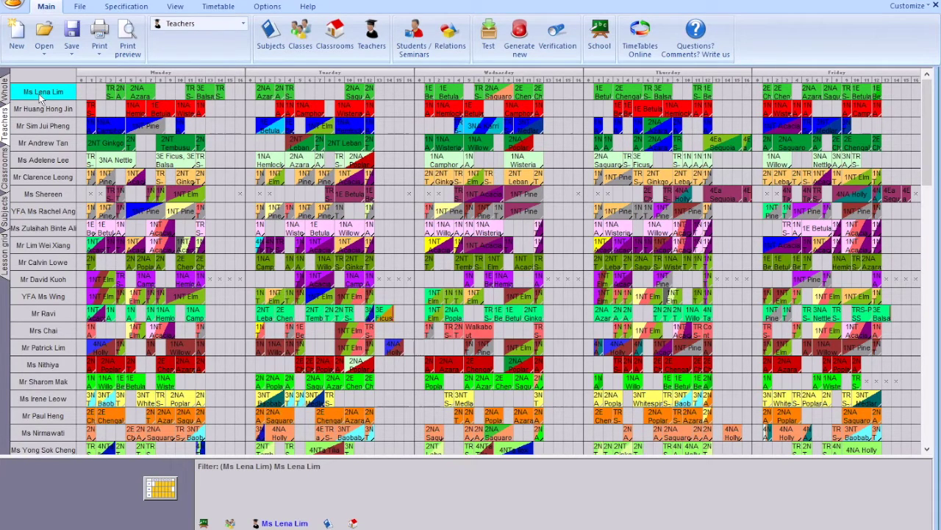
{"action": "right_click", "coordinate": [41, 95]}
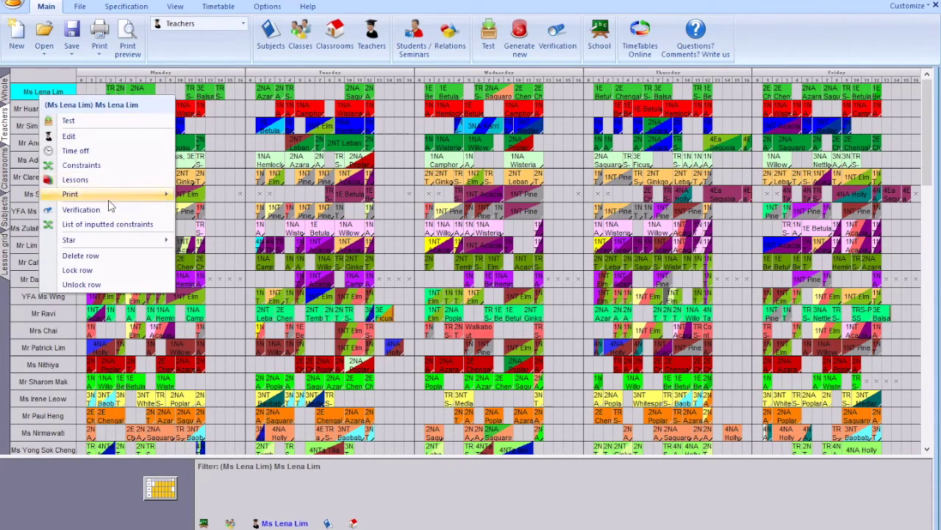
{"action": "mouse_move", "coordinate": [109, 197]}
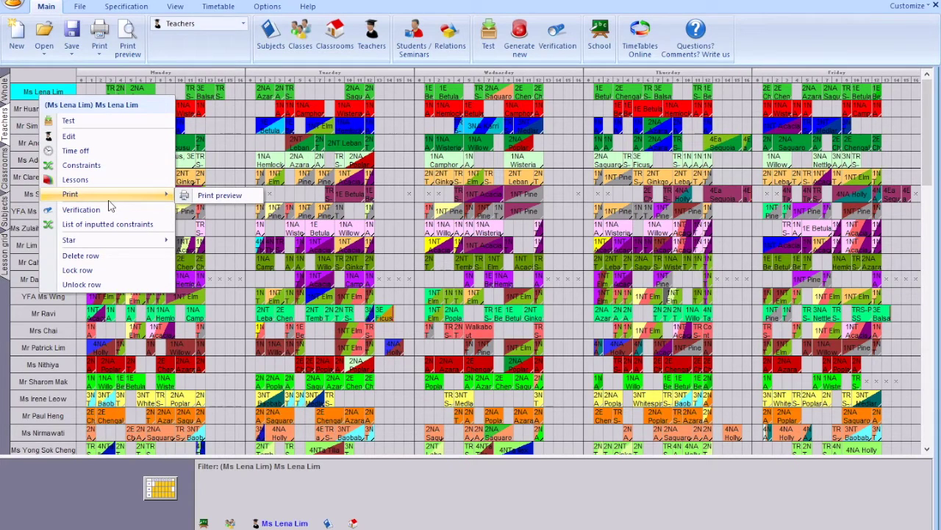
{"action": "left_click", "coordinate": [180, 197]}
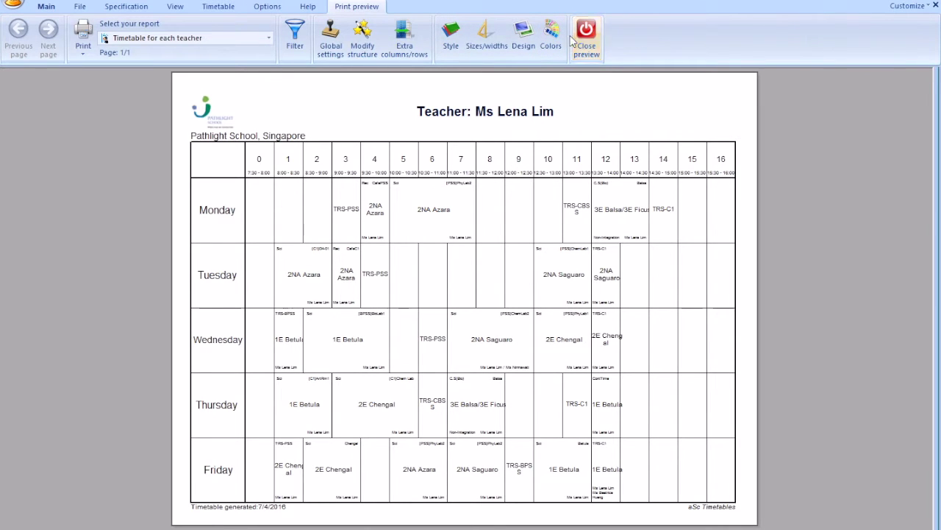
Close the first teacher's print preview after reviewing it
{"action": "left_click", "coordinate": [593, 44]}
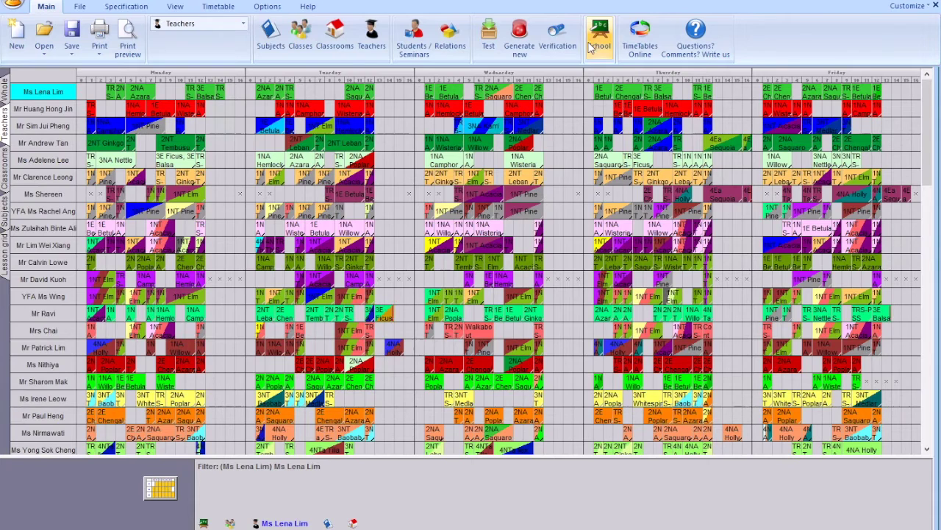
Print-preview the weekly timetable of the teacher who takes 4Ea Samanea and 4NA Holly
{"action": "left_click", "coordinate": [65, 111]}
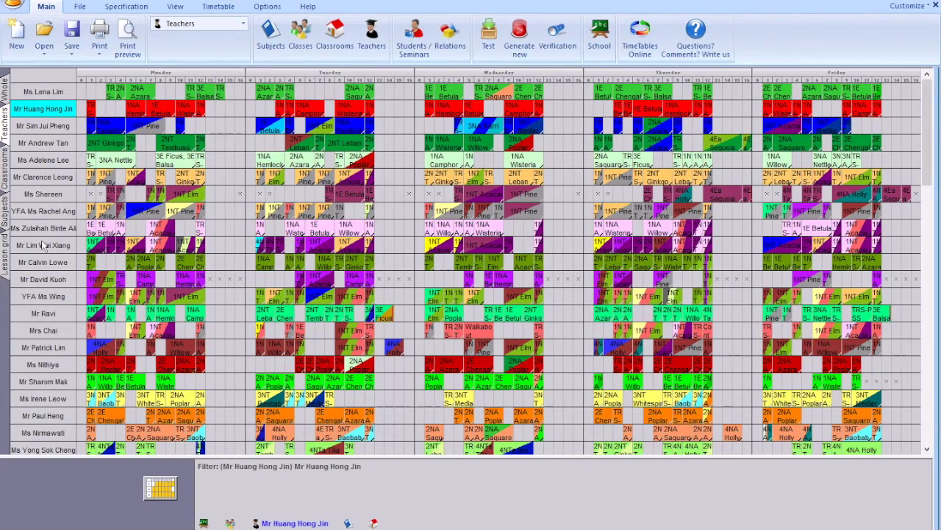
{"action": "scroll", "coordinate": [43, 245], "scroll_direction": "down", "scroll_amount": 5}
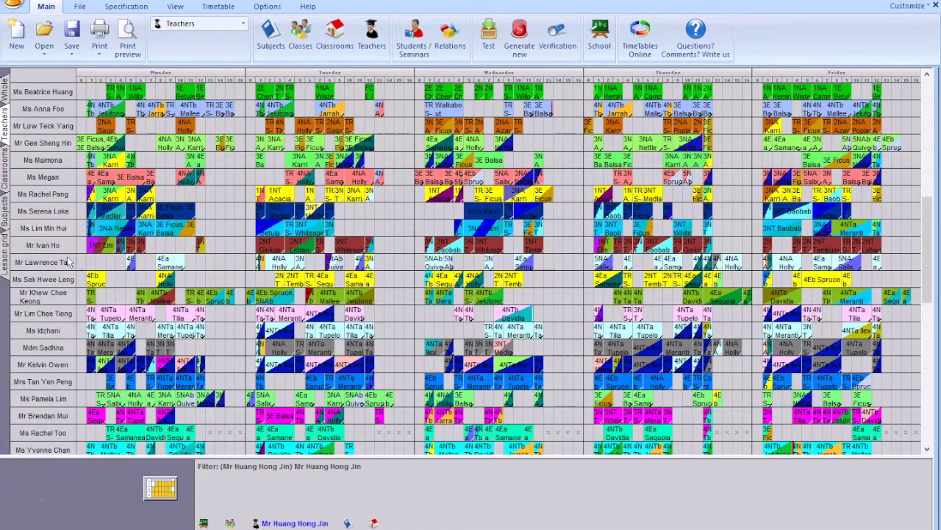
{"action": "right_click", "coordinate": [65, 261]}
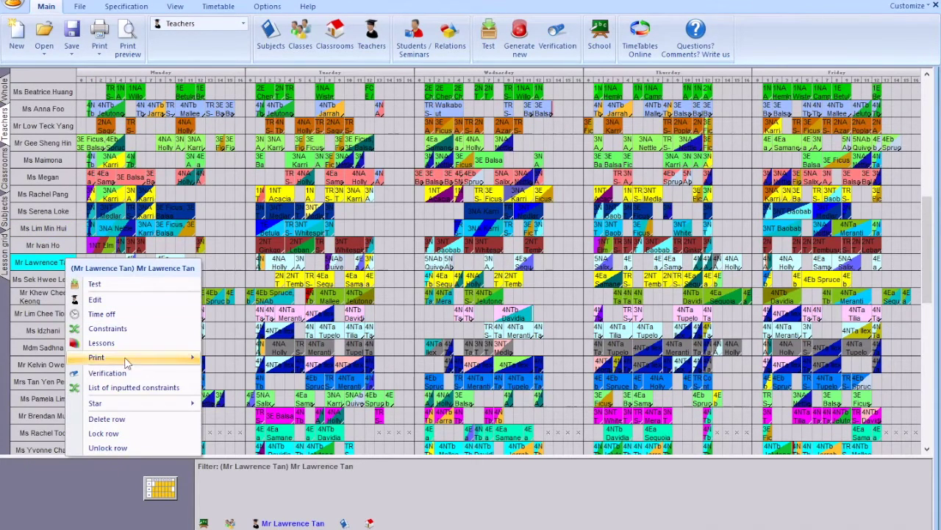
{"action": "mouse_move", "coordinate": [126, 357]}
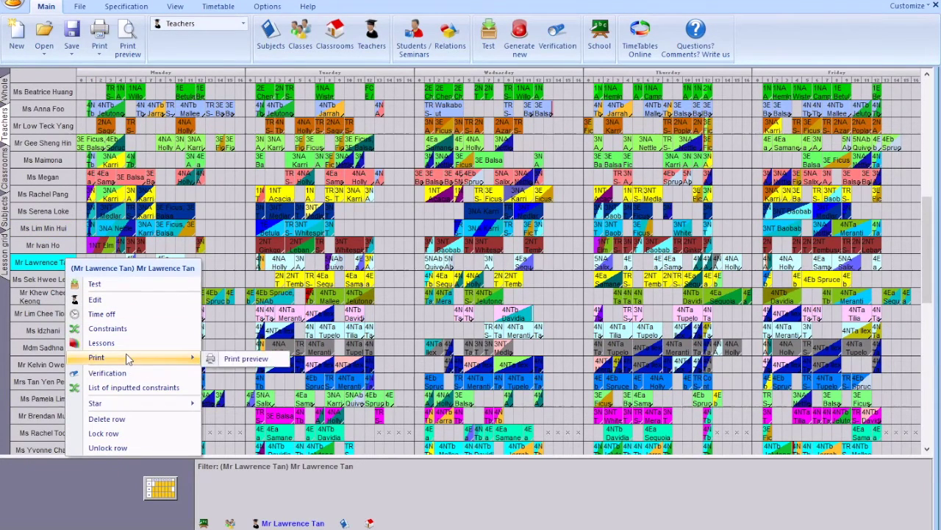
{"action": "left_click", "coordinate": [246, 358]}
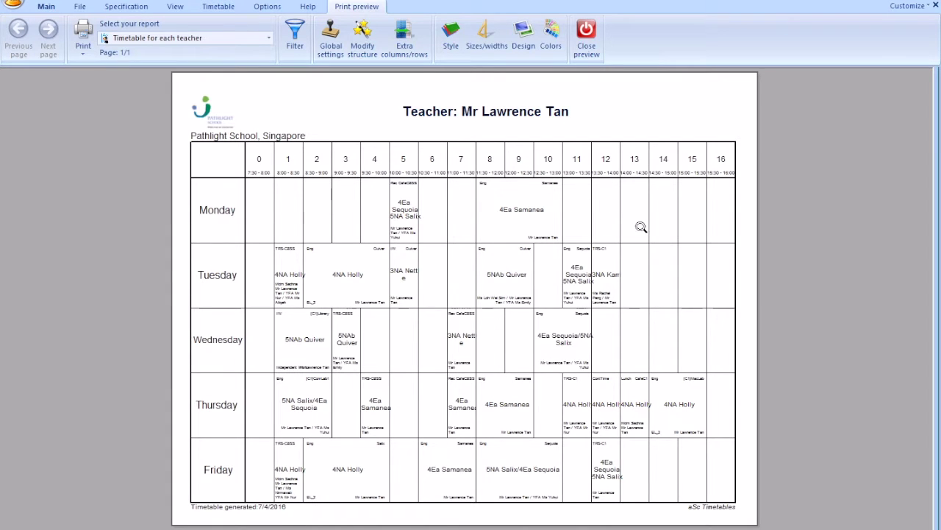
Close that teacher's print preview to return to the teachers grid
{"action": "left_click", "coordinate": [583, 42]}
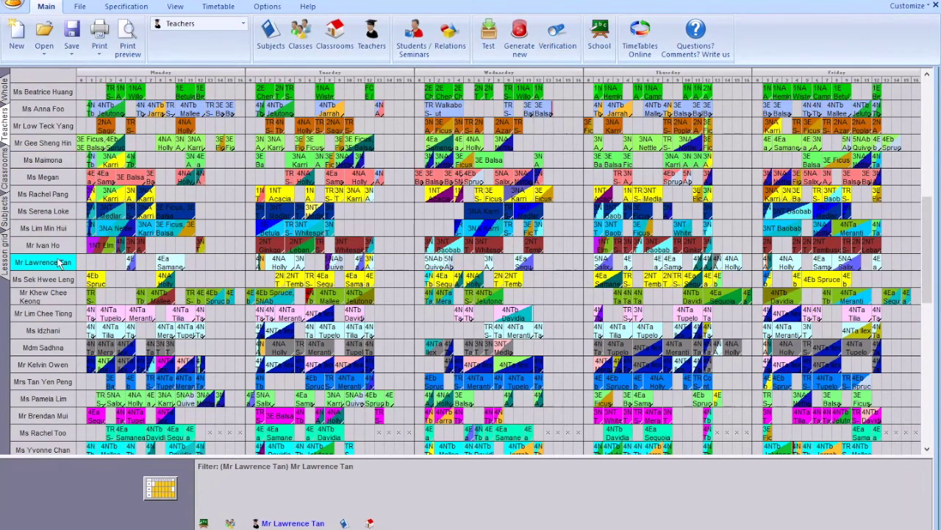
Open the TRS-CBSS subject's lesson list and start a new TRS-CBSS lesson
{"action": "left_click", "coordinate": [270, 49]}
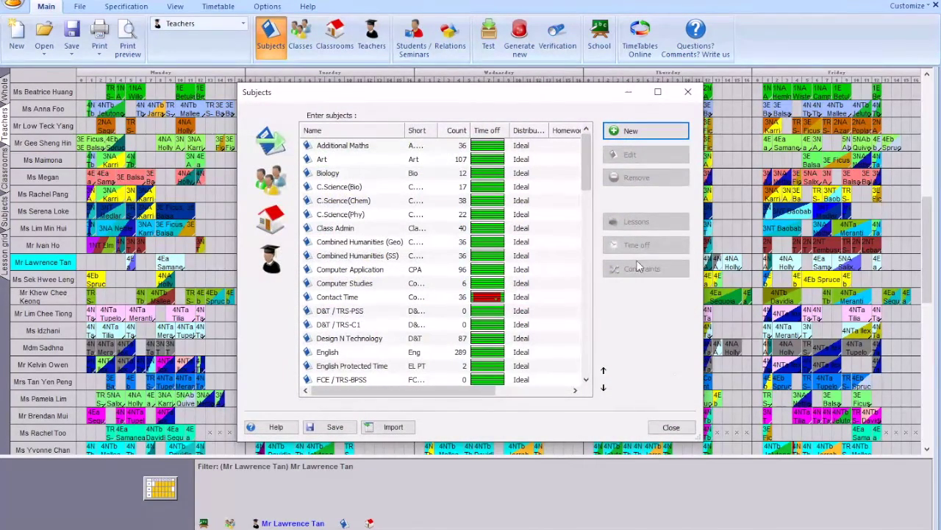
{"action": "left_click_drag", "start_coordinate": [590, 174], "coordinate": [579, 282]}
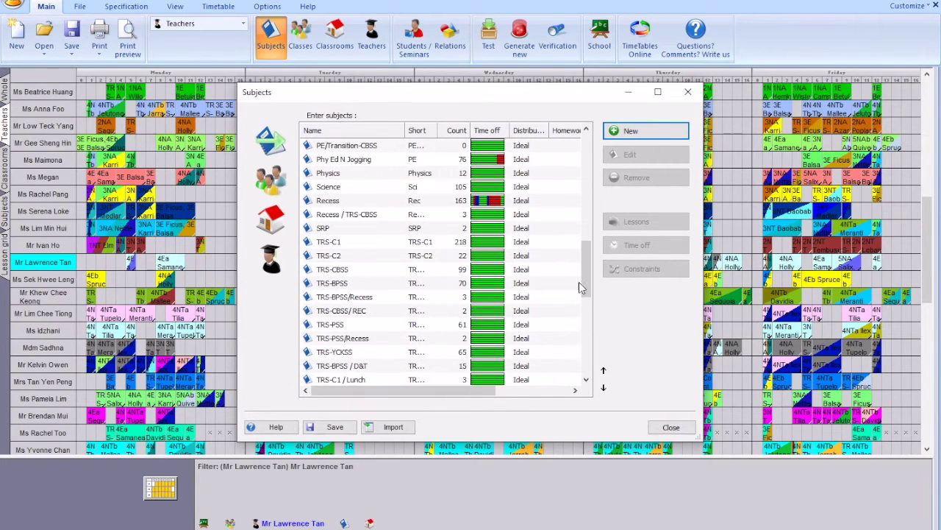
{"action": "left_click", "coordinate": [503, 270]}
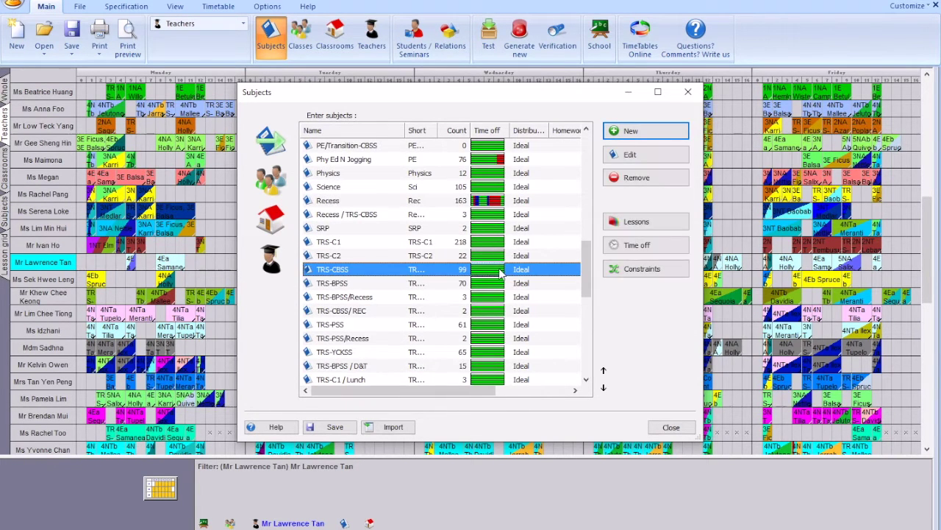
{"action": "left_click", "coordinate": [637, 225]}
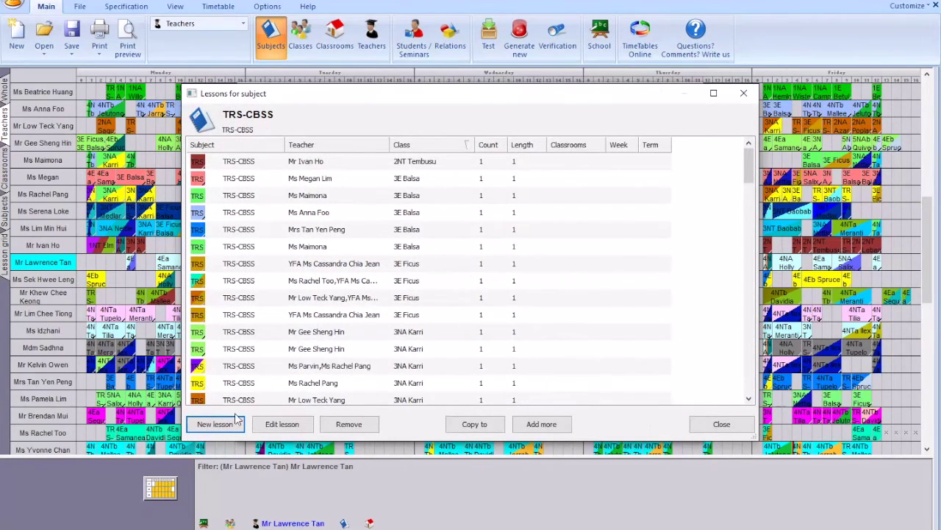
{"action": "left_click", "coordinate": [215, 423]}
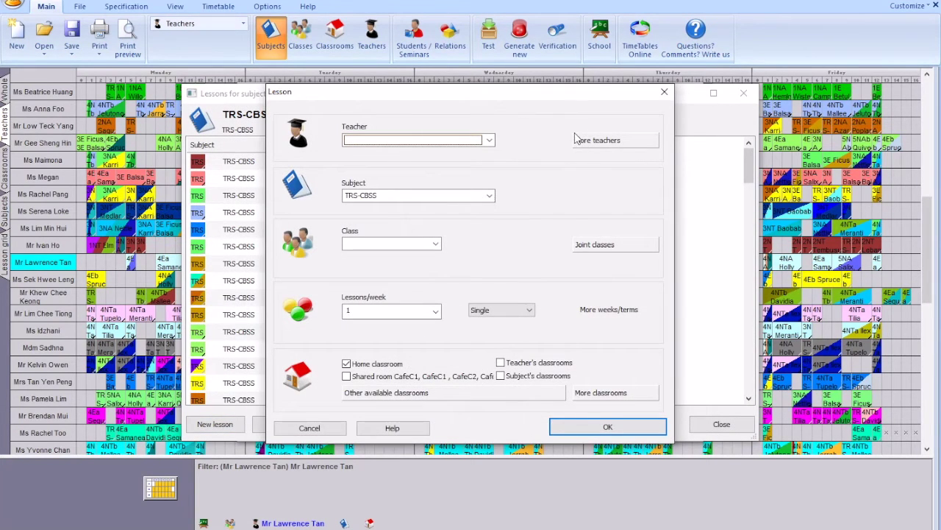
Create a 1-per-week TRS-CBSS lesson for the teacher, with no class and no home classroom
{"action": "left_click", "coordinate": [597, 144]}
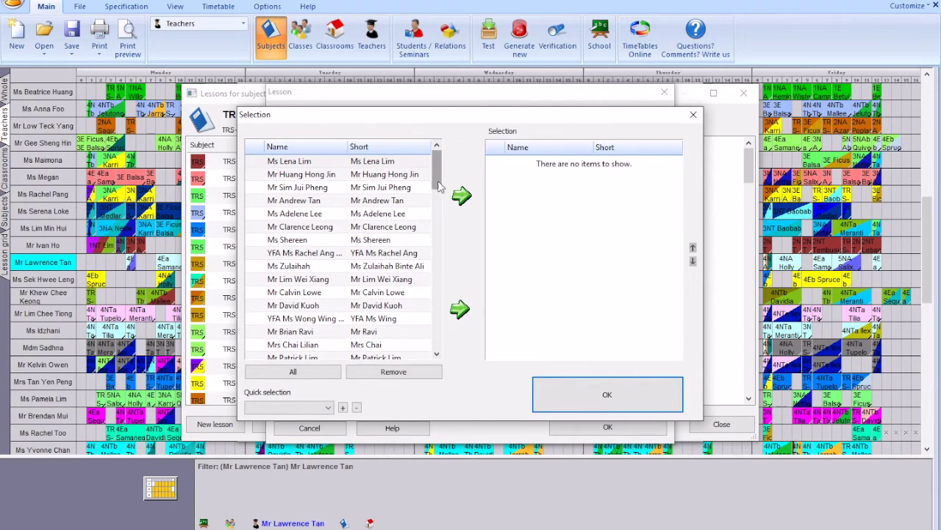
{"action": "left_click_drag", "start_coordinate": [437, 184], "coordinate": [443, 270]}
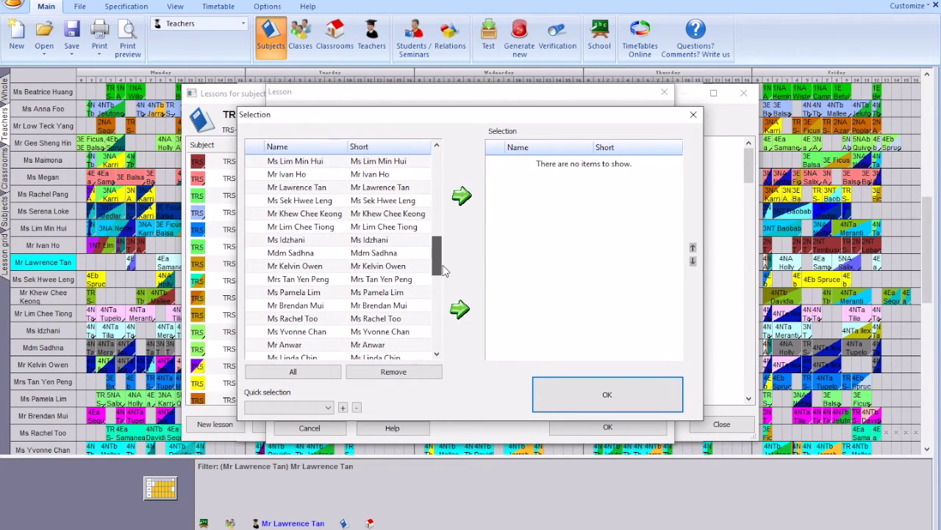
{"action": "left_click", "coordinate": [412, 188]}
{"action": "left_click", "coordinate": [594, 405]}
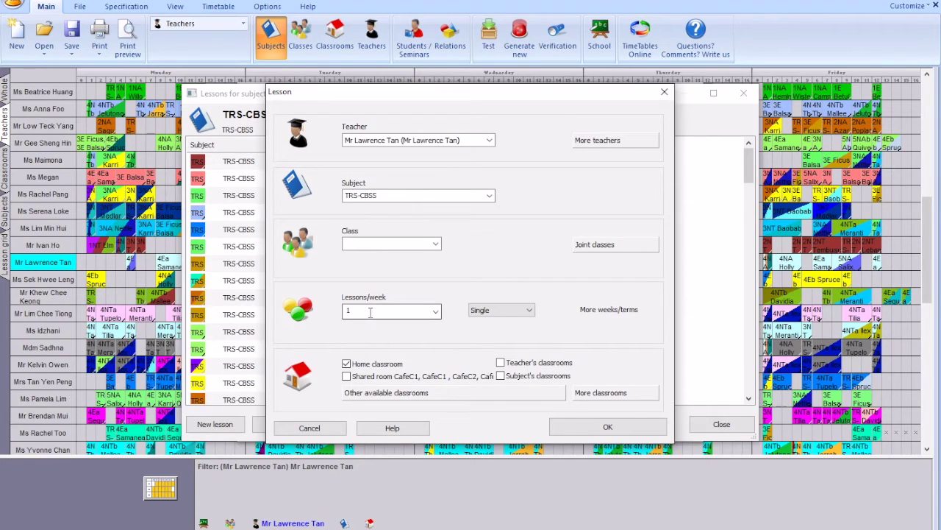
{"action": "left_click", "coordinate": [346, 364]}
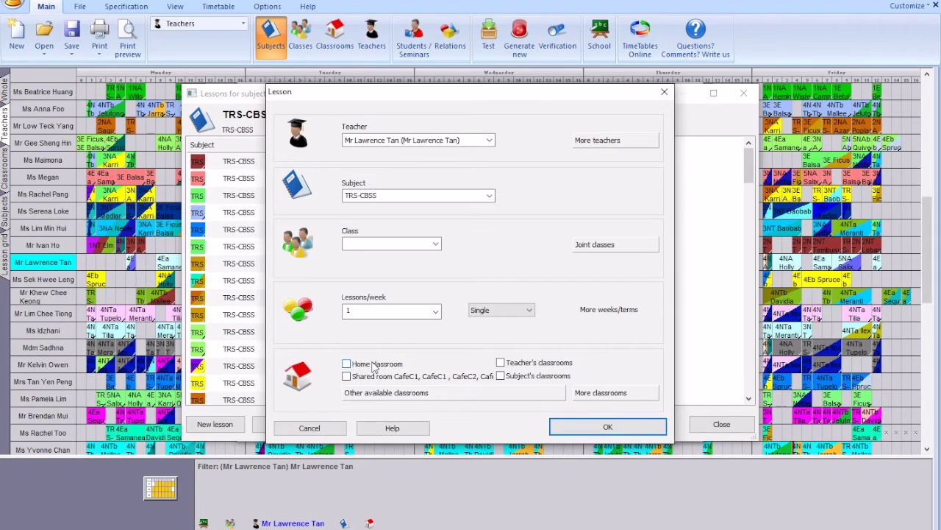
{"action": "left_click", "coordinate": [591, 428]}
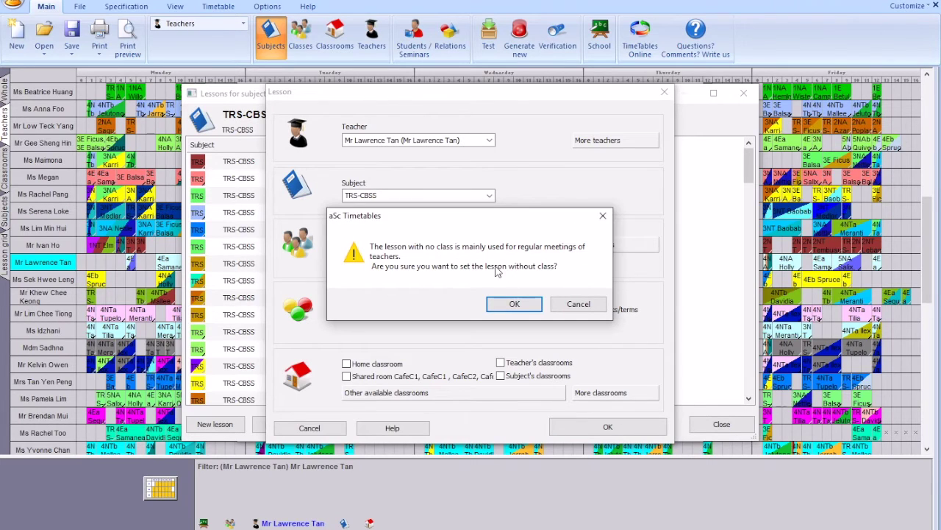
{"action": "left_click", "coordinate": [513, 304]}
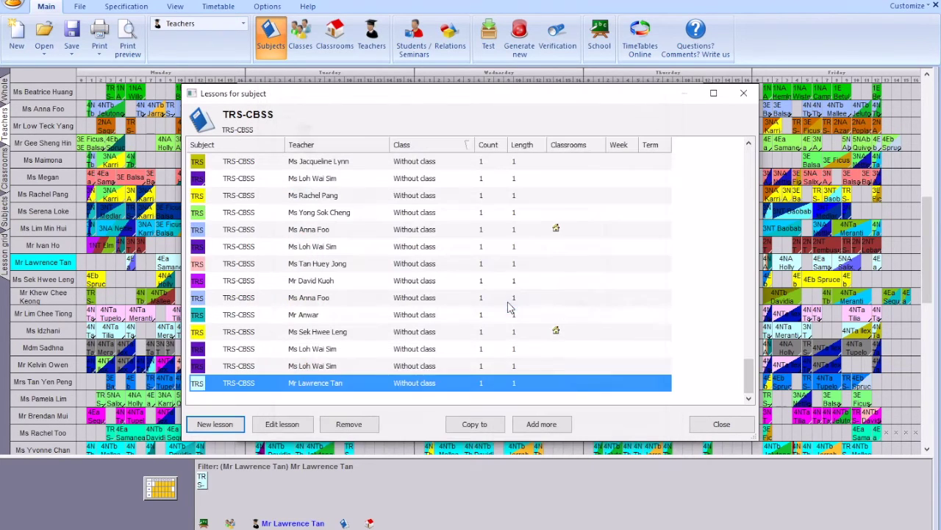
Place the teacher's TR lesson in a Monday slot, then view the whole-school class timetables
{"action": "left_click", "coordinate": [709, 428]}
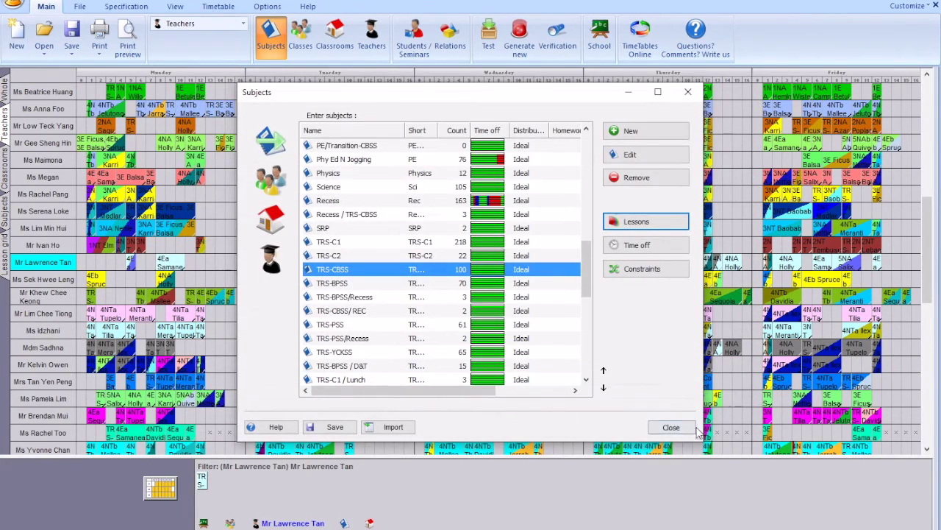
{"action": "left_click", "coordinate": [691, 427]}
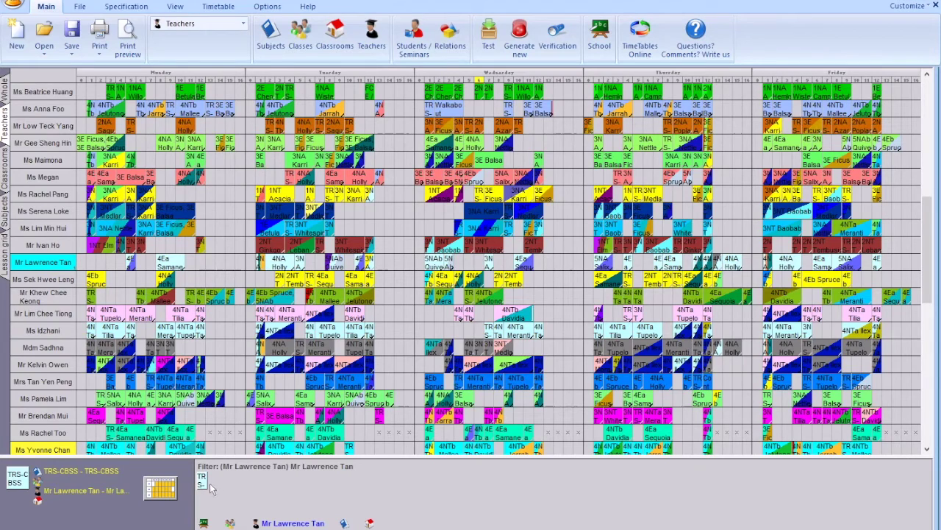
{"action": "left_click_drag", "start_coordinate": [205, 484], "coordinate": [92, 264]}
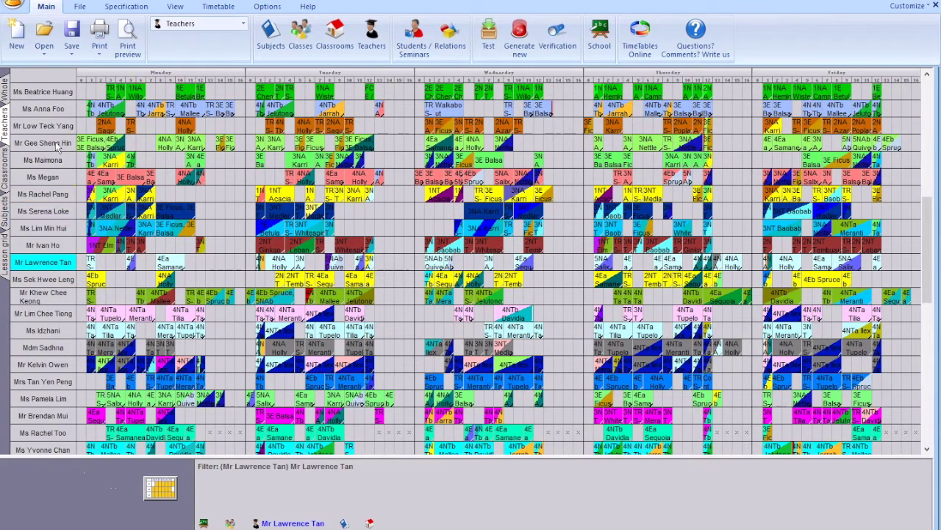
{"action": "left_click", "coordinate": [7, 91]}
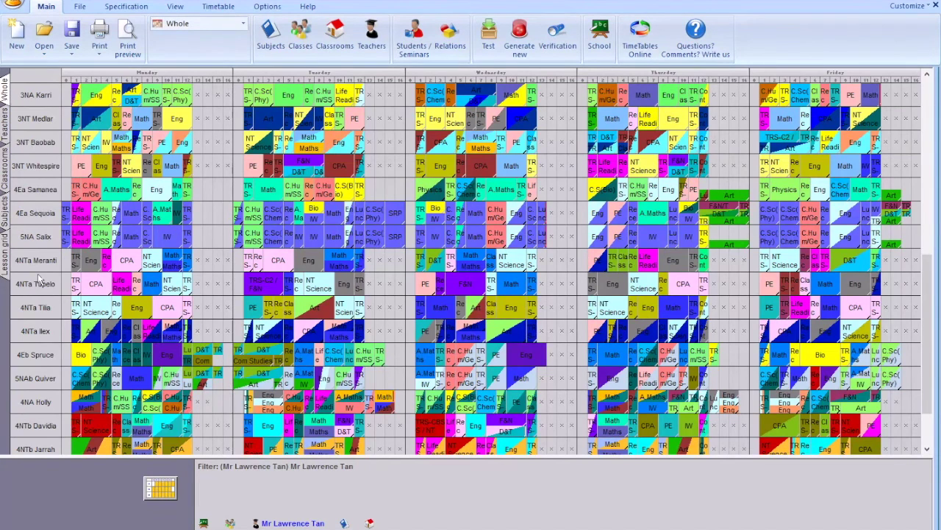
Add the teacher as a second teacher on 4Ea Samanea's Monday period 12 TRS-C1 lesson
{"action": "left_click", "coordinate": [52, 190]}
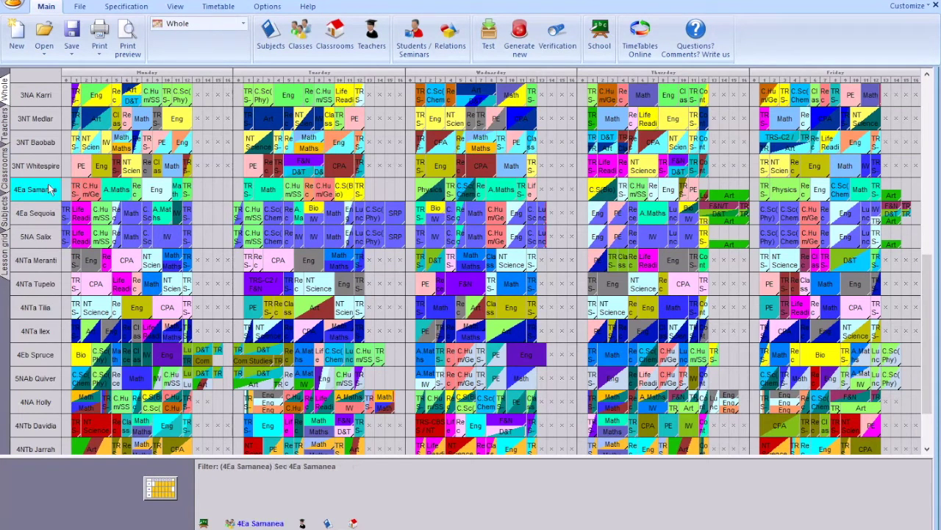
{"action": "right_click", "coordinate": [186, 191]}
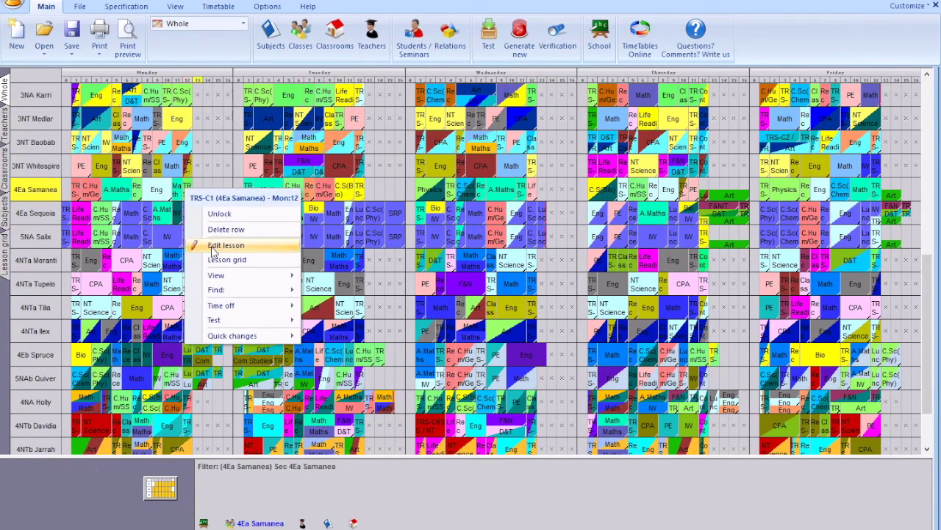
{"action": "left_click", "coordinate": [213, 245]}
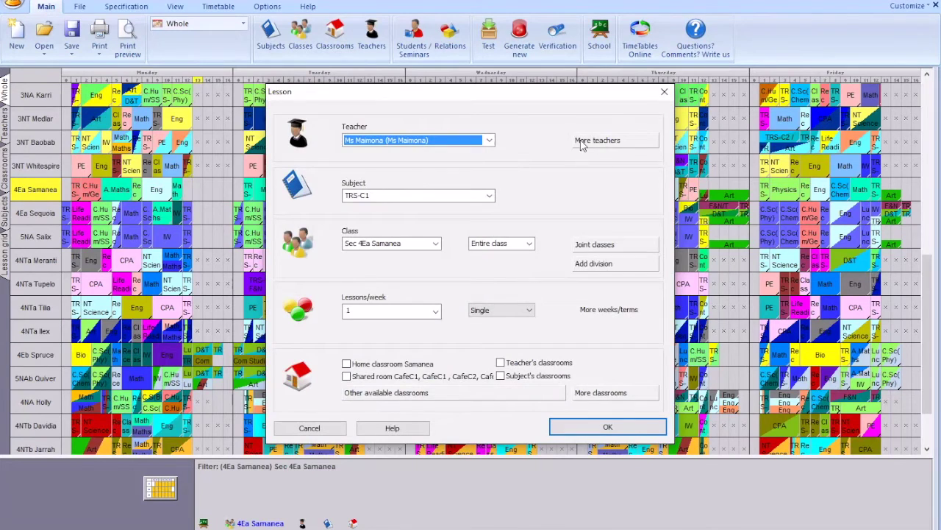
{"action": "left_click", "coordinate": [598, 140]}
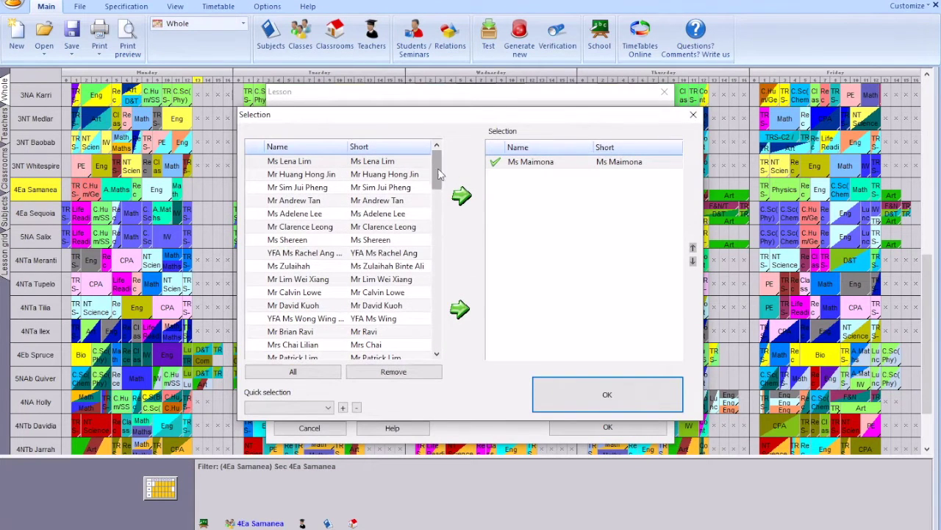
{"action": "left_click_drag", "start_coordinate": [439, 173], "coordinate": [439, 247]}
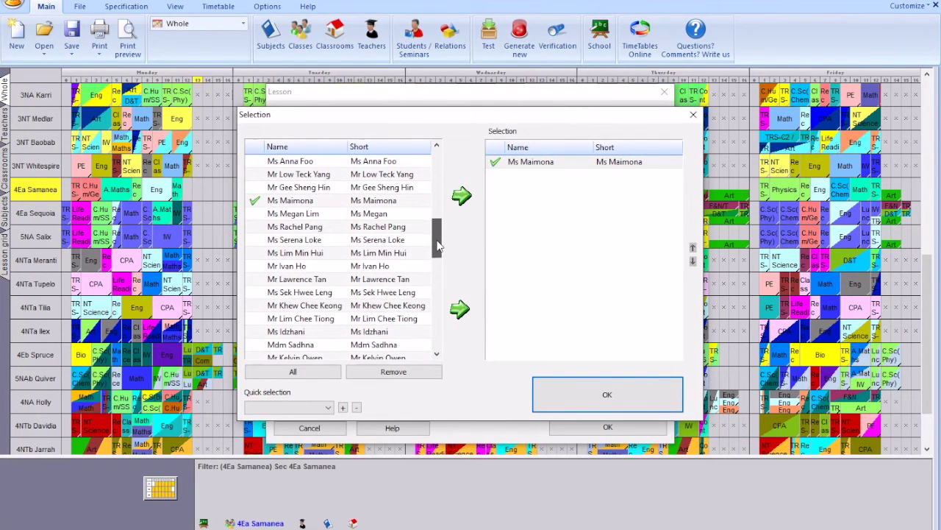
{"action": "left_click", "coordinate": [401, 281]}
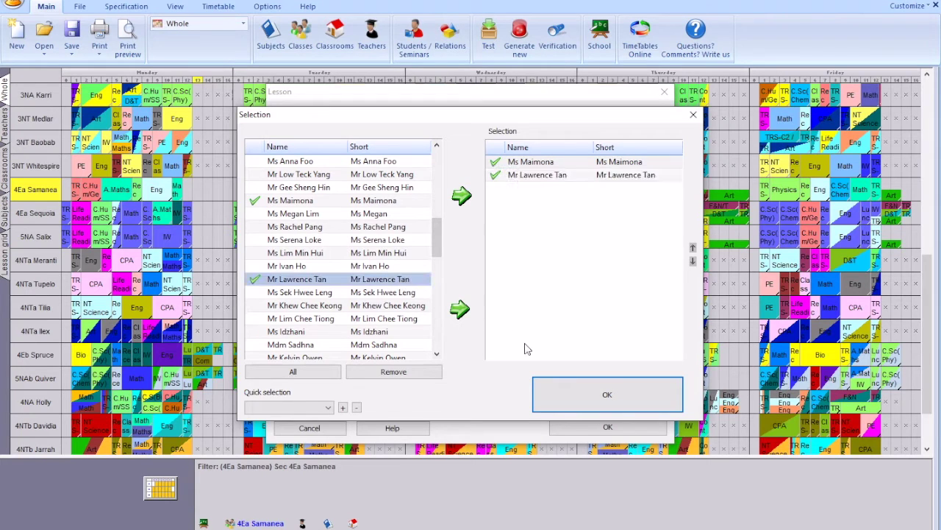
{"action": "left_click", "coordinate": [545, 386]}
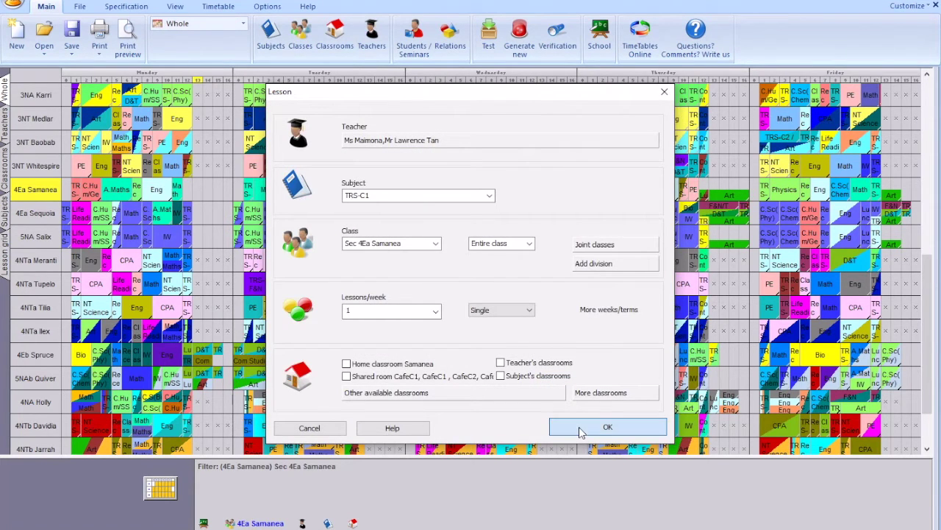
{"action": "left_click", "coordinate": [579, 427]}
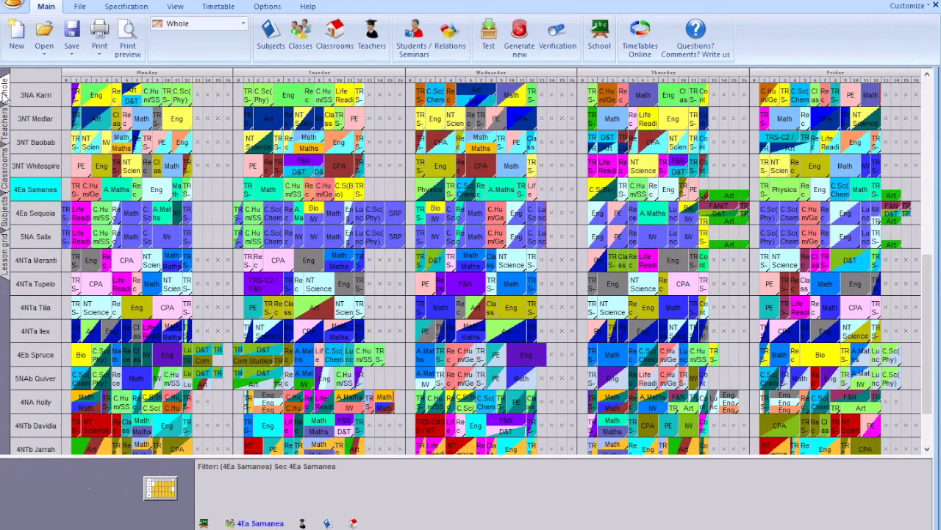
Print-preview the teacher's timetable to verify the new Monday periods, then close the preview
{"action": "left_click", "coordinate": [7, 127]}
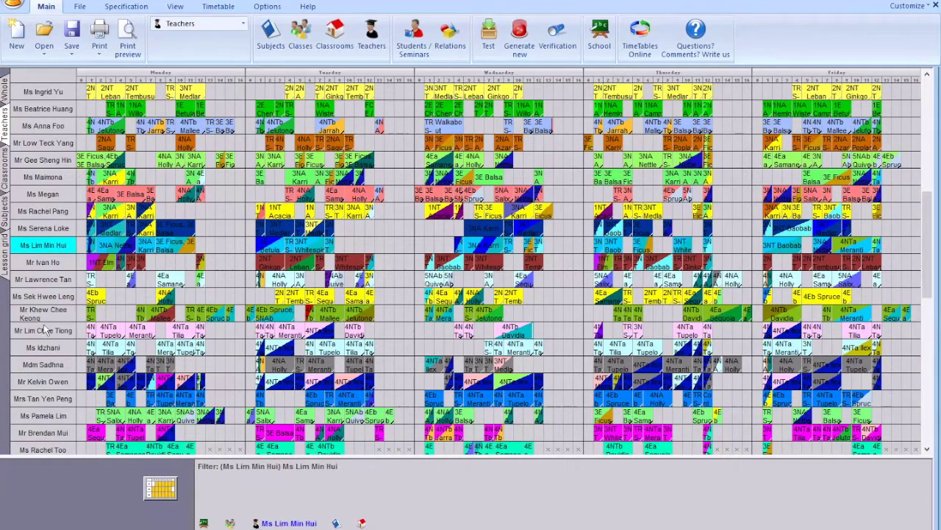
{"action": "left_click", "coordinate": [42, 279]}
{"action": "right_click", "coordinate": [46, 278]}
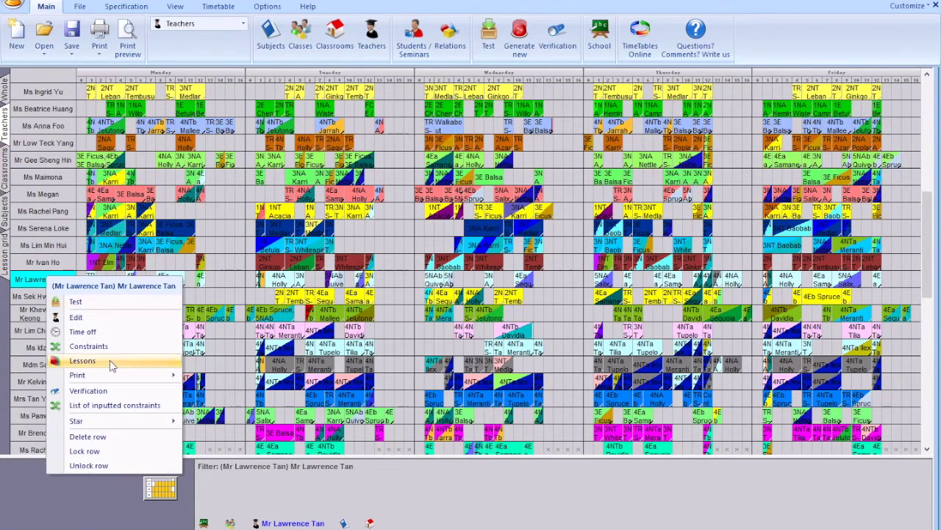
{"action": "mouse_move", "coordinate": [111, 374]}
{"action": "left_click", "coordinate": [220, 377]}
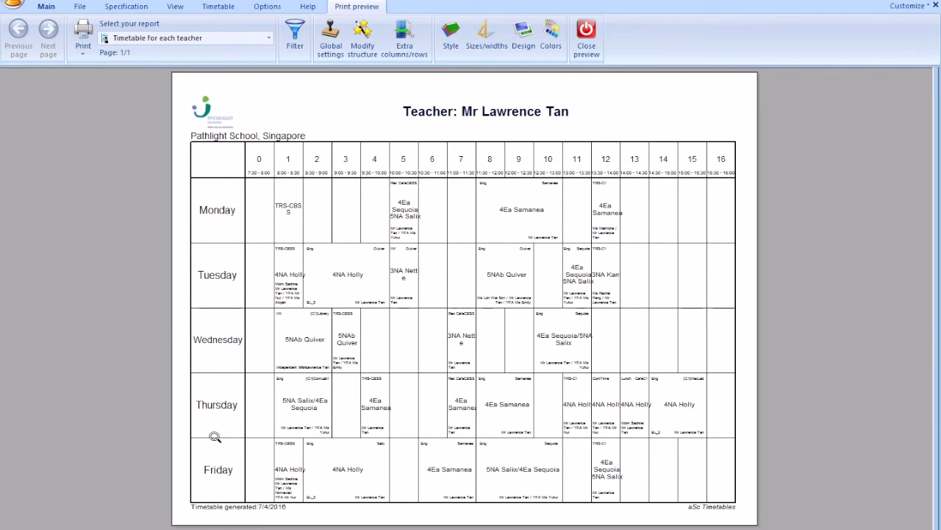
{"action": "mouse_move", "coordinate": [471, 7]}
{"action": "left_click", "coordinate": [586, 41]}
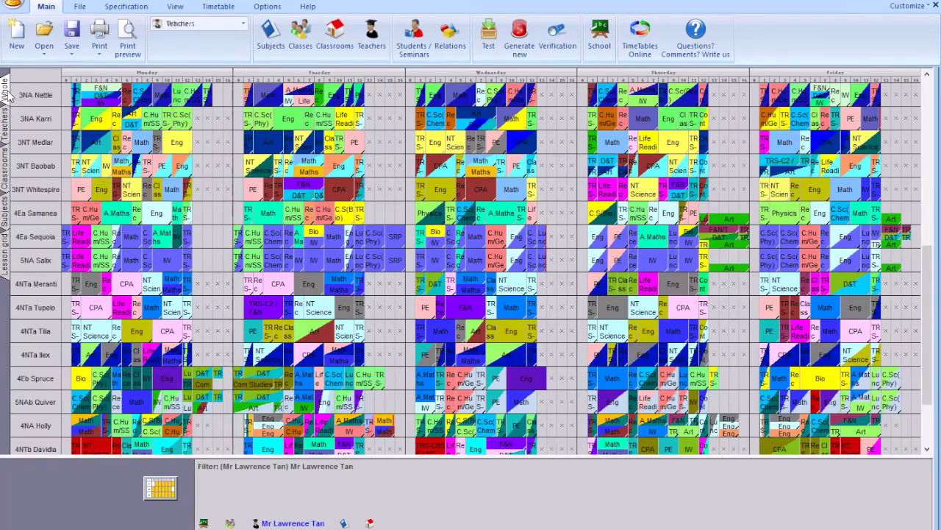
Select 1E Betula in Whole view, then return to Teachers view filtered to the first teacher
{"action": "left_click", "coordinate": [8, 96]}
{"action": "scroll", "coordinate": [29, 99], "scroll_direction": "up", "scroll_amount": 5}
{"action": "left_click", "coordinate": [25, 96]}
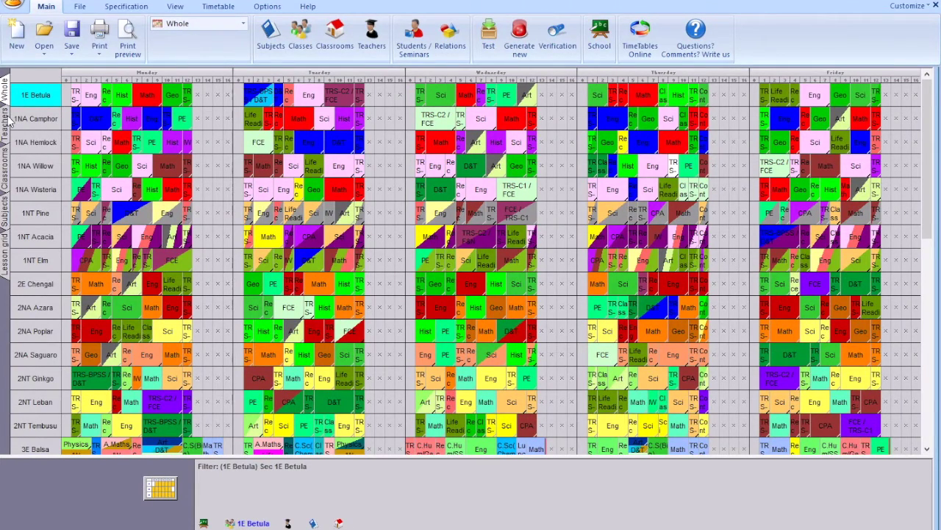
{"action": "left_click", "coordinate": [6, 121]}
{"action": "left_click", "coordinate": [25, 110]}
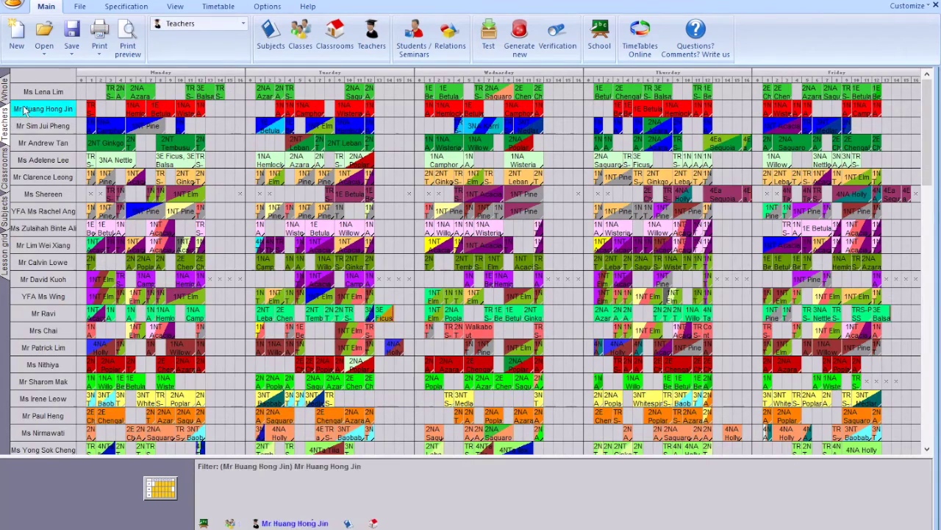
{"action": "left_click", "coordinate": [34, 93]}
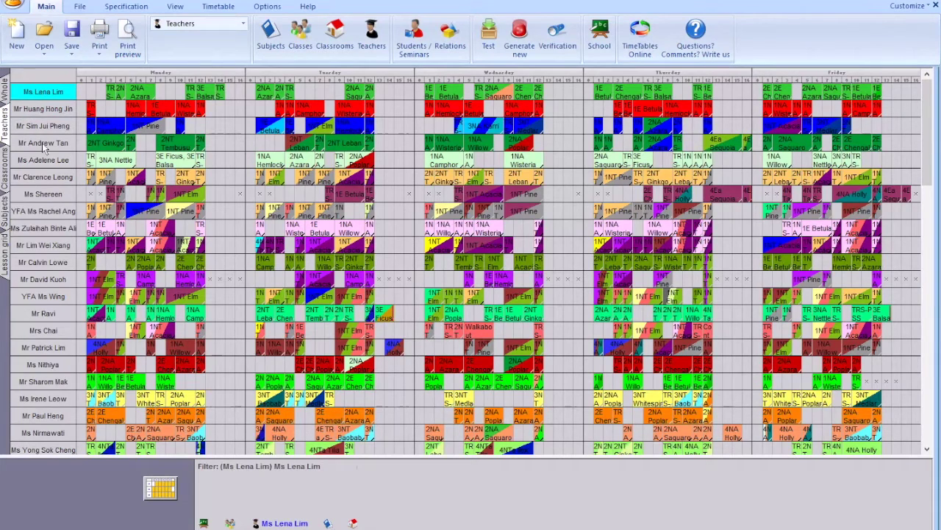